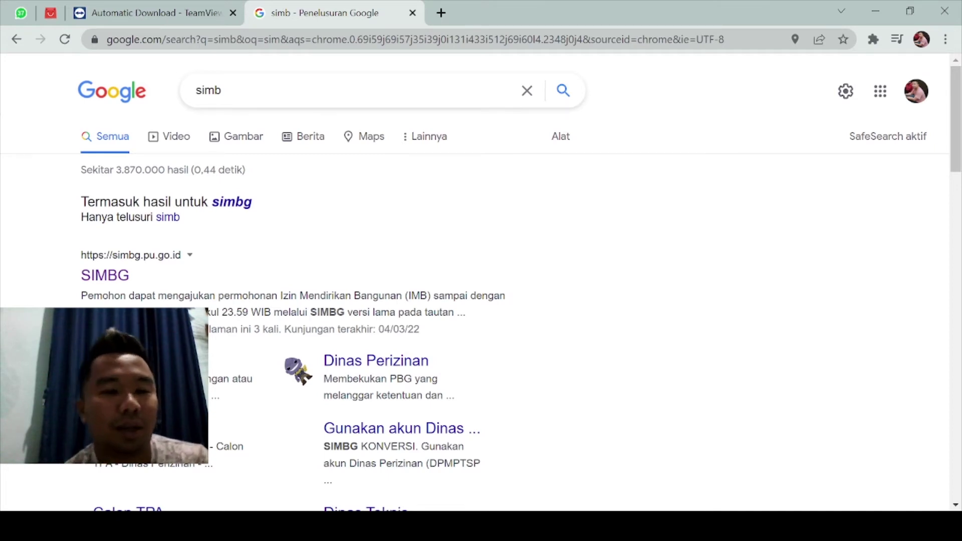
Open the SIMBG website from the search results, read through the PENGUMUMAN notice and close it
{"action": "left_click", "coordinate": [108, 277]}
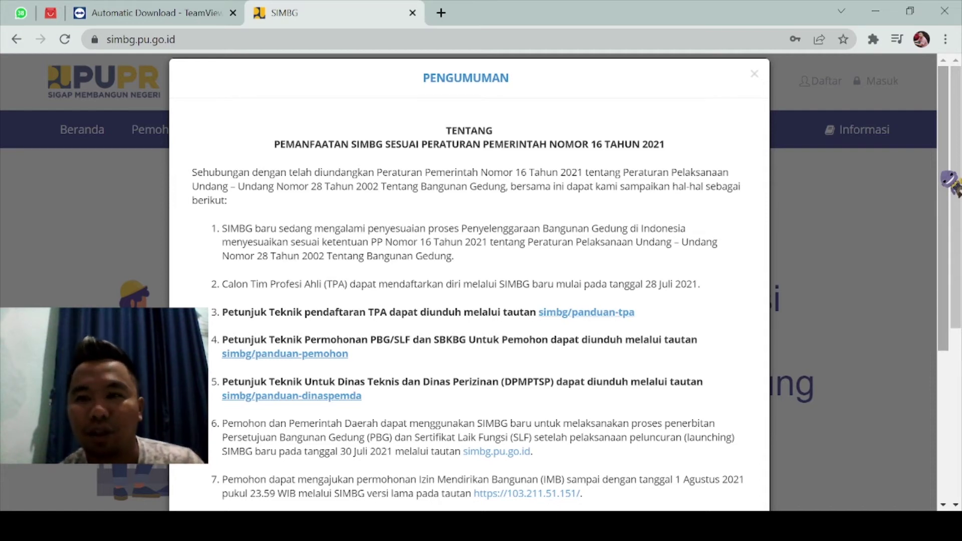
{"action": "left_click_drag", "start_coordinate": [946, 179], "coordinate": [958, 162]}
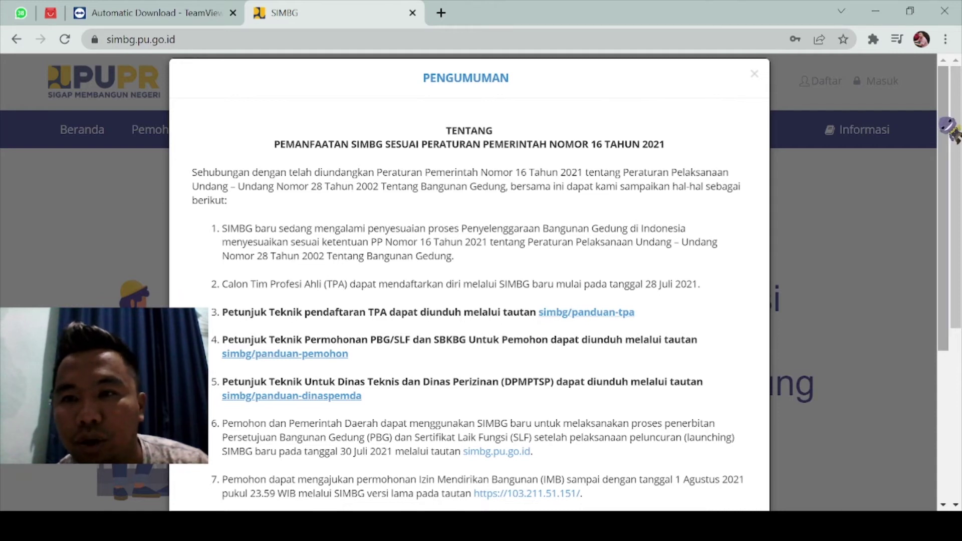
{"action": "left_click_drag", "start_coordinate": [943, 122], "coordinate": [952, 286]}
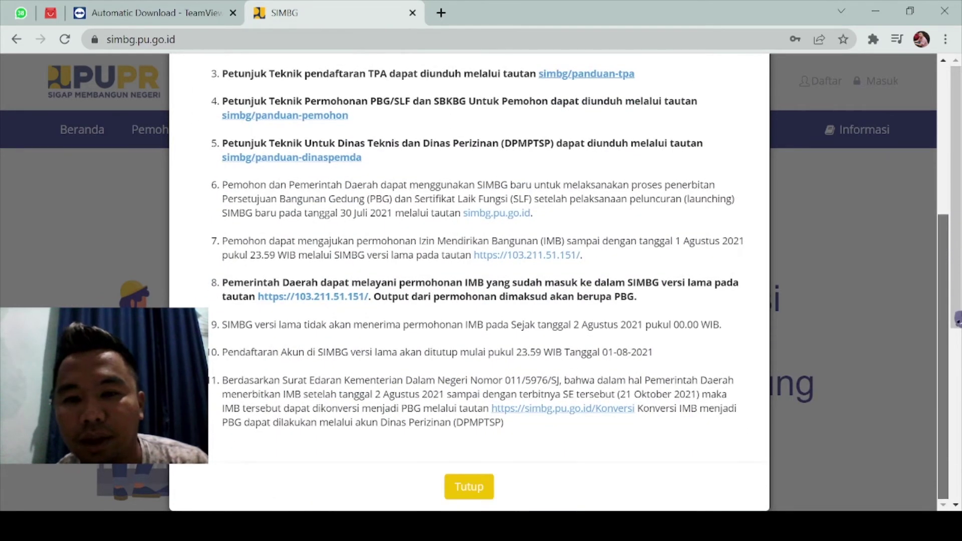
{"action": "left_click", "coordinate": [476, 483]}
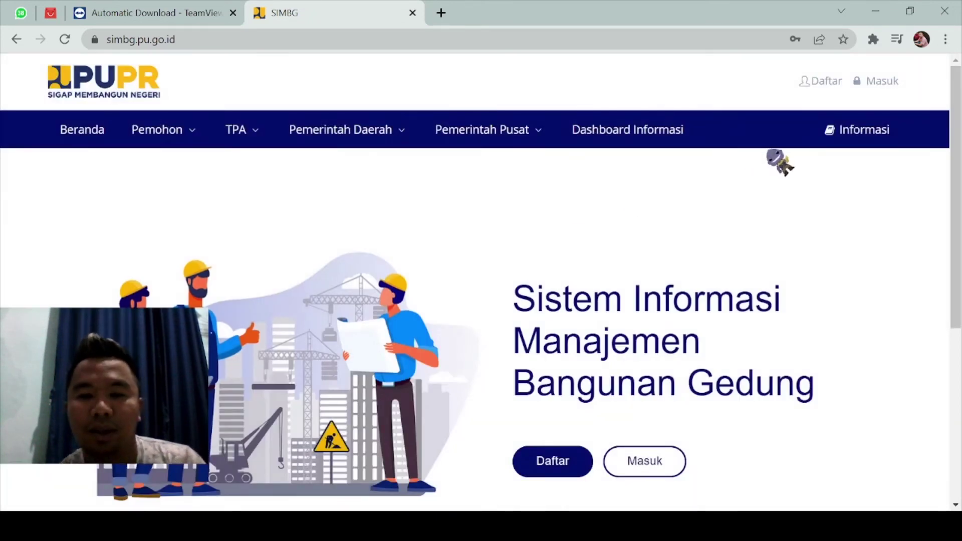
Open the registration form, register as Pemohon PBG/SLF/SBKBG/RTB/Pendataan BG and enter the applicant's email address
{"action": "left_click", "coordinate": [481, 135]}
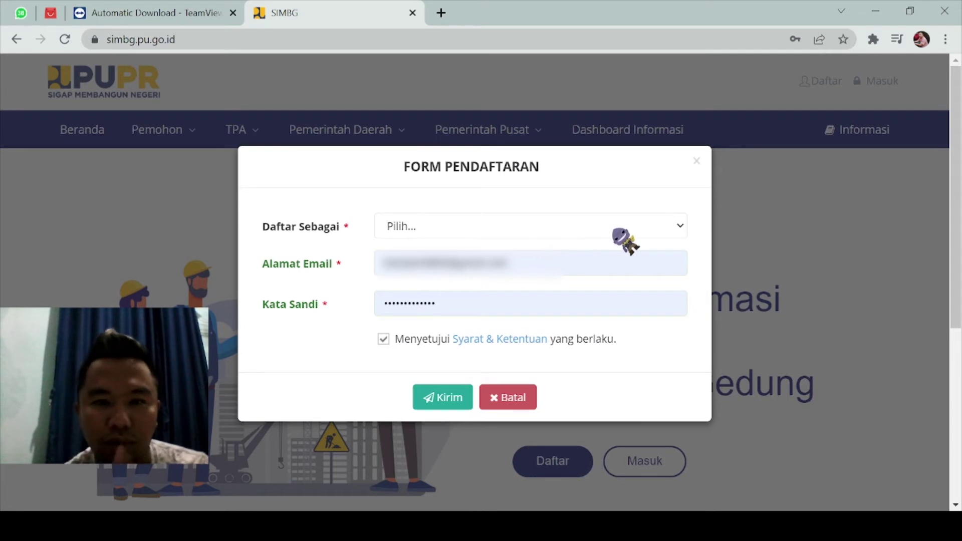
{"action": "left_click", "coordinate": [527, 232]}
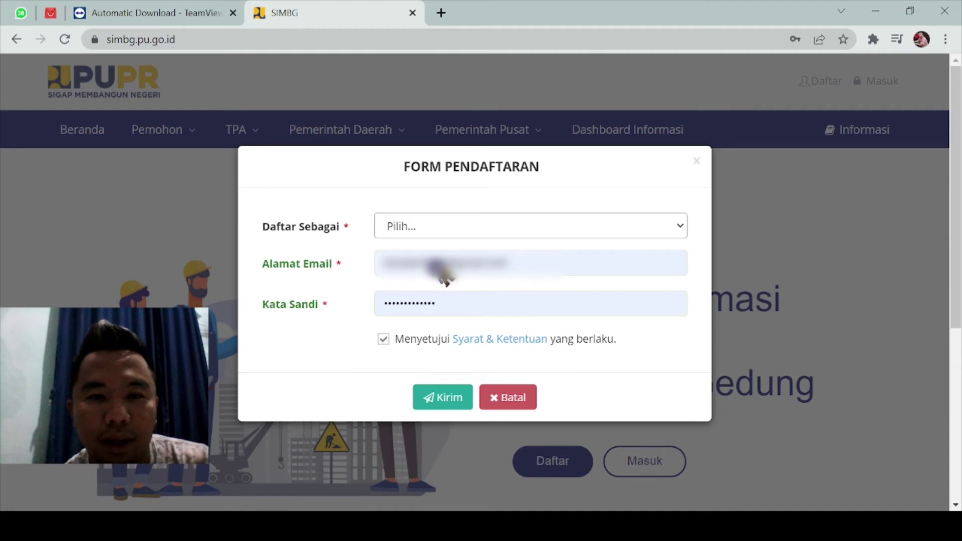
{"action": "left_click", "coordinate": [429, 257]}
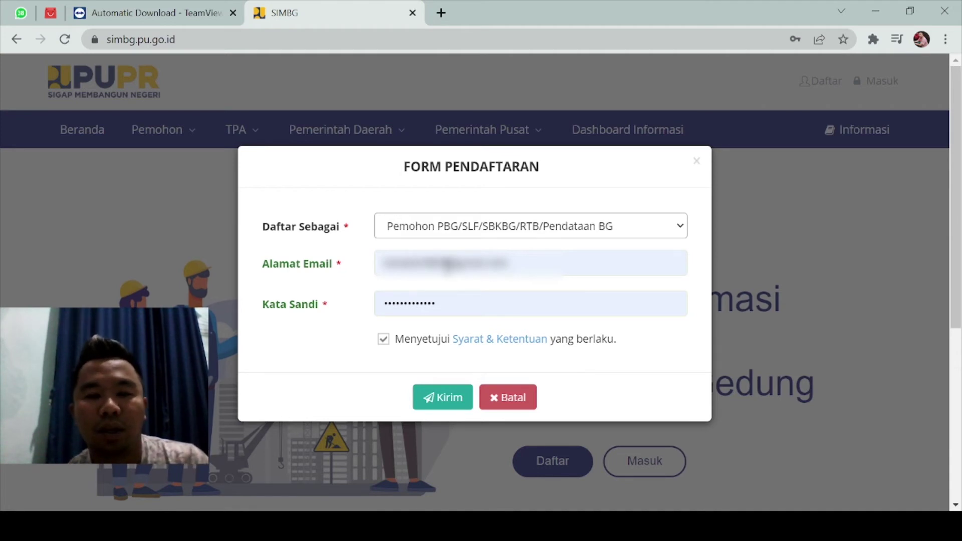
{"action": "left_click", "coordinate": [447, 263]}
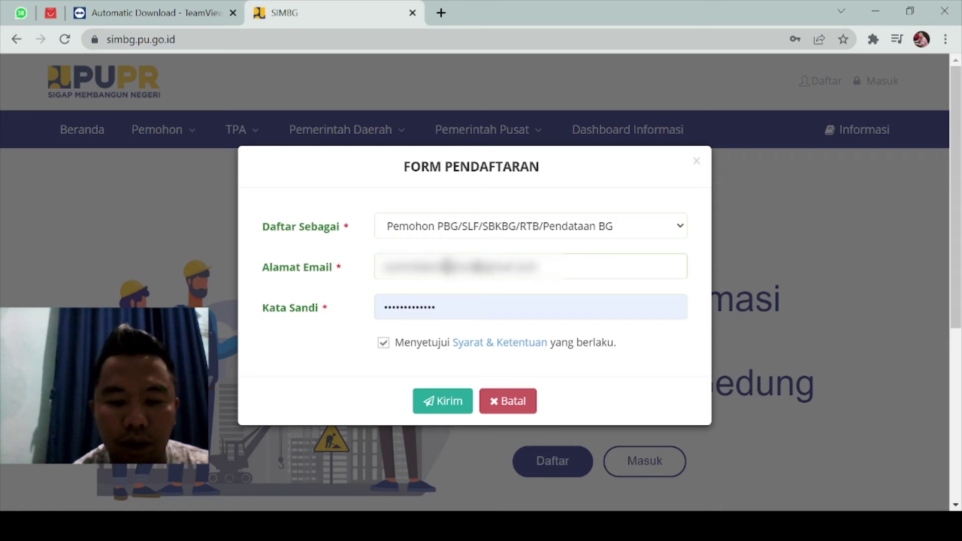
Replace the filled-in password with a new account password, submit the registration and dismiss the confirmation
{"action": "left_click", "coordinate": [456, 307]}
{"action": "key", "text": "BackSpace"}
{"action": "key", "text": "BackSpace"}
{"action": "key", "text": "BackSpace"}
{"action": "key", "text": "BackSpace"}
{"action": "key", "text": "BackSpace"}
{"action": "key", "text": "BackSpace"}
{"action": "key", "text": "BackSpace"}
{"action": "key", "text": "BackSpace"}
{"action": "key", "text": "BackSpace"}
{"action": "key", "text": "BackSpace"}
{"action": "key", "text": "BackSpace"}
{"action": "key", "text": "BackSpace"}
{"action": "key", "text": "BackSpace"}
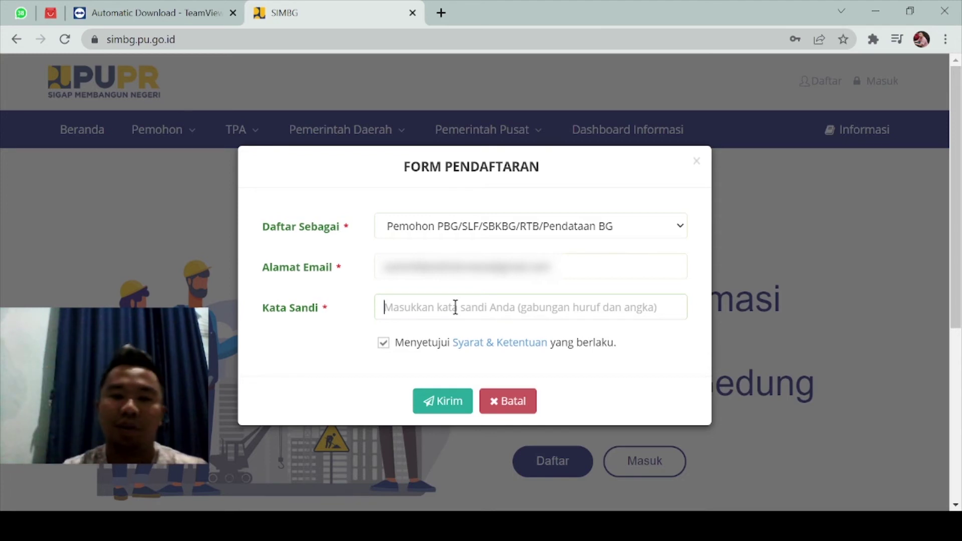
{"action": "type", "text": "••••••••"}
{"action": "left_click", "coordinate": [425, 408]}
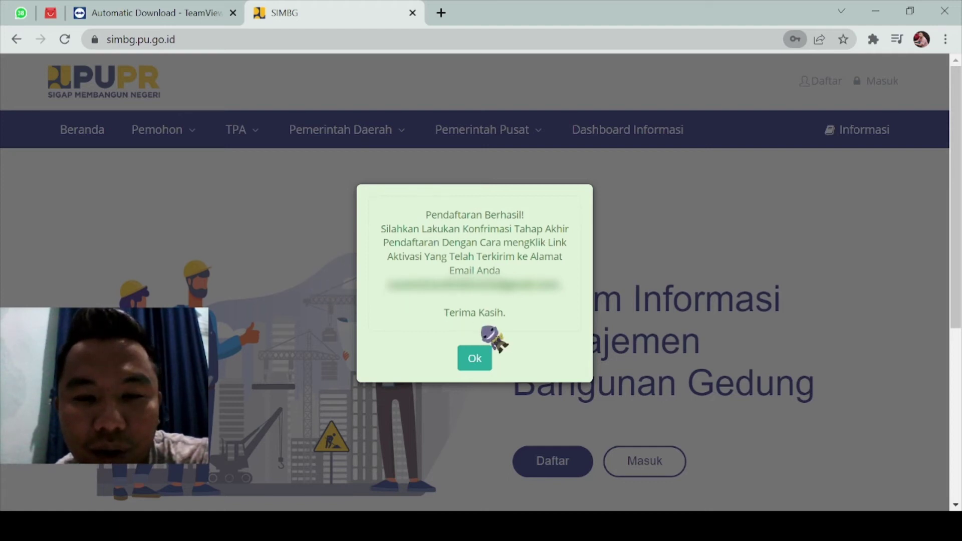
{"action": "left_click", "coordinate": [474, 358]}
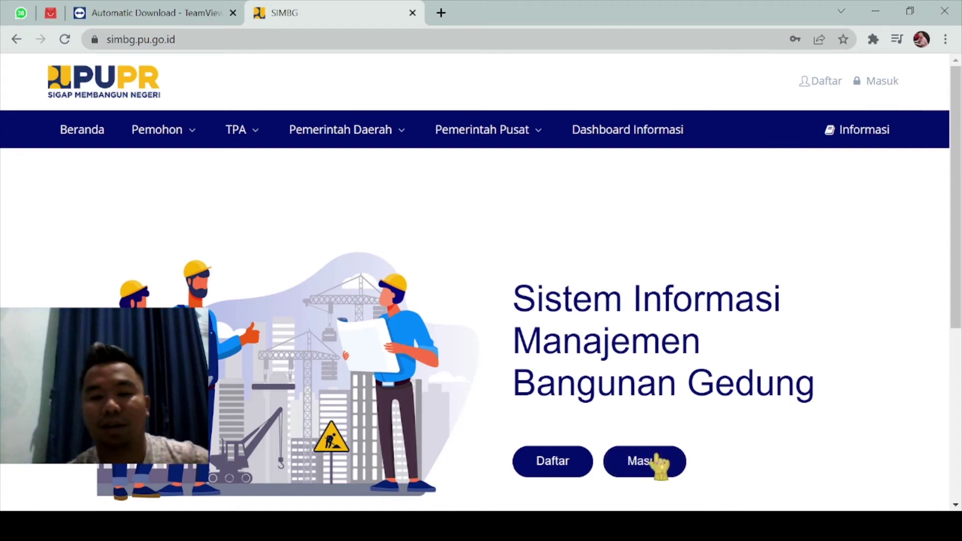
Open the login form and try to log in with the filled-in email and password
{"action": "left_click", "coordinate": [651, 460]}
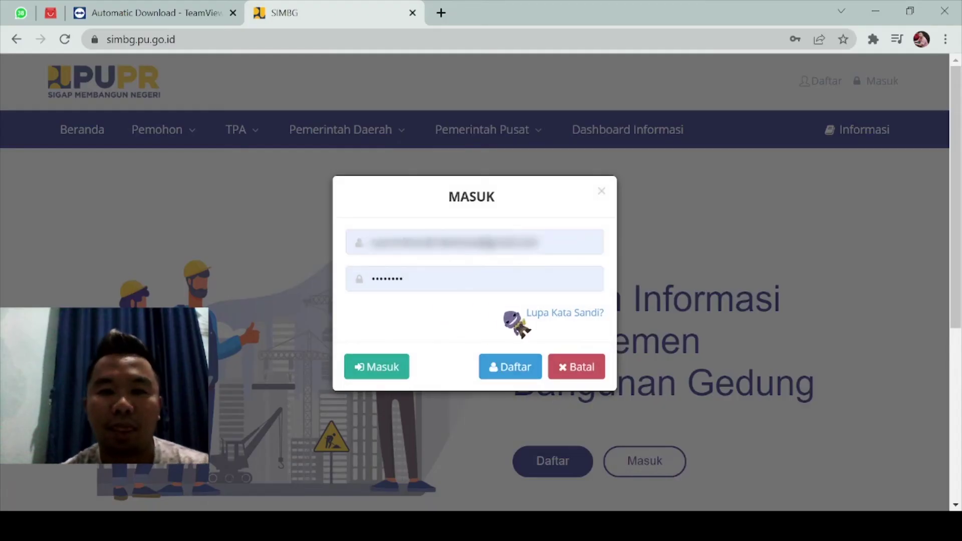
{"action": "left_click", "coordinate": [388, 373]}
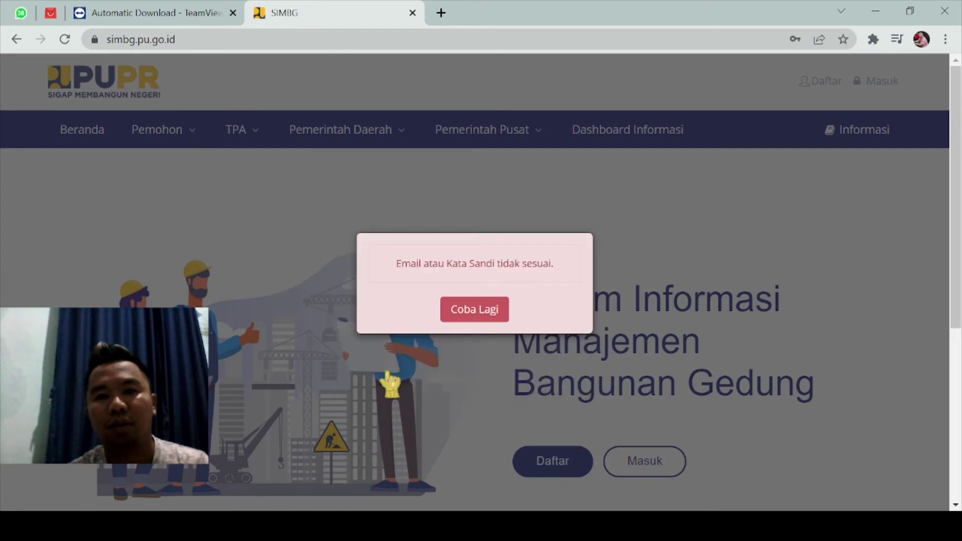
{"action": "left_click", "coordinate": [482, 321]}
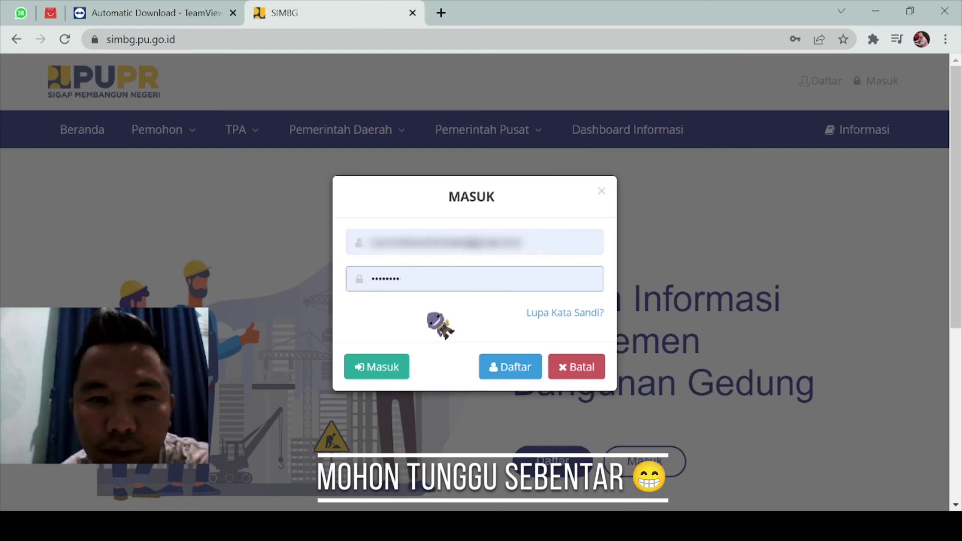
{"action": "left_click", "coordinate": [382, 373]}
{"action": "left_click", "coordinate": [476, 310]}
Re-enter the account password in the login form and try to log in again
{"action": "left_click", "coordinate": [453, 279]}
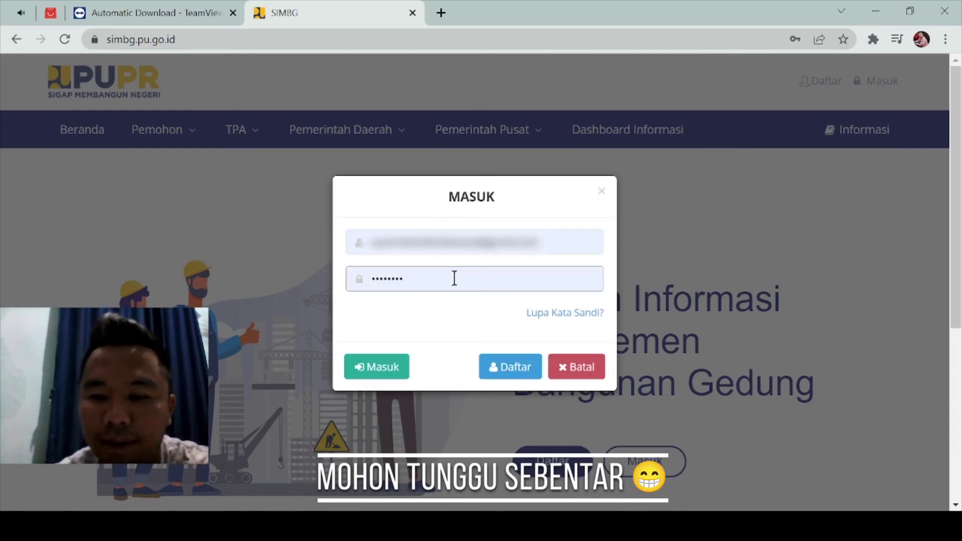
{"action": "key", "text": "BackSpace"}
{"action": "key", "text": "BackSpace"}
{"action": "key", "text": "BackSpace"}
{"action": "key", "text": "BackSpace"}
{"action": "key", "text": "BackSpace"}
{"action": "key", "text": "BackSpace"}
{"action": "key", "text": "BackSpace"}
{"action": "type", "text": "••••••••"}
{"action": "key", "text": "Return"}
{"action": "left_click", "coordinate": [476, 310]}
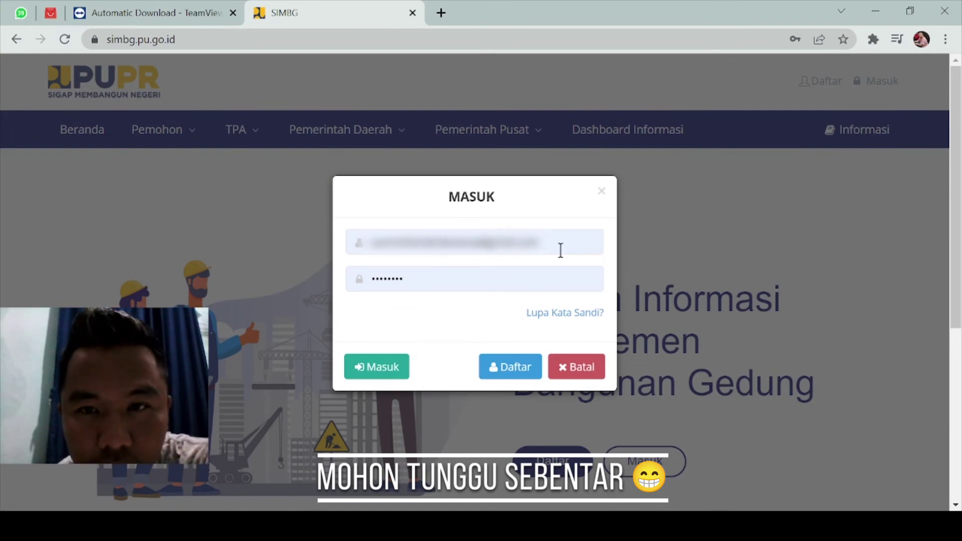
{"action": "left_click", "coordinate": [382, 367]}
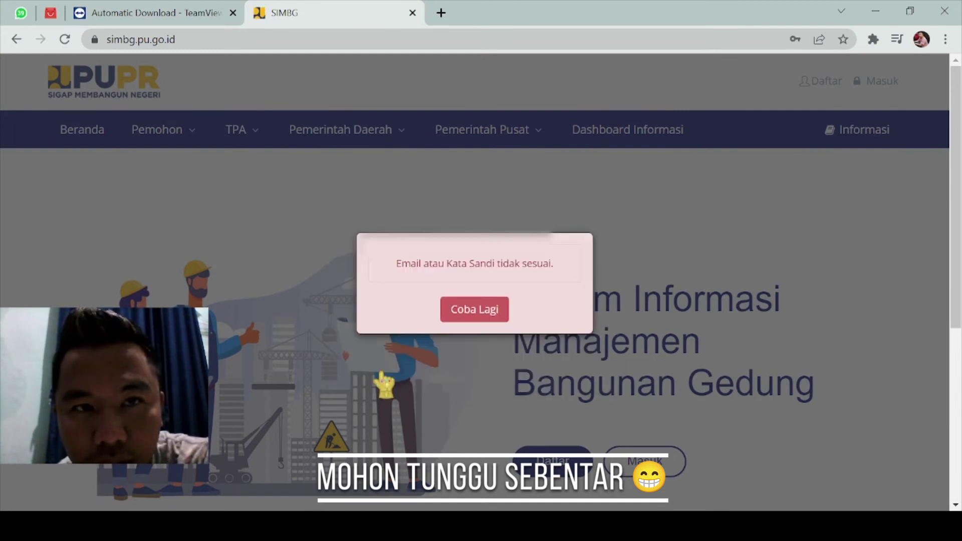
{"action": "left_click", "coordinate": [472, 310]}
Clear the password field, enter the account password anew and log in to the applicant account
{"action": "left_click", "coordinate": [489, 284]}
{"action": "key", "text": "ctrl+a"}
{"action": "key", "text": "BackSpace"}
{"action": "type", "text": "••••••••"}
{"action": "left_click", "coordinate": [369, 368]}
{"action": "left_click", "coordinate": [474, 307]}
{"action": "left_click", "coordinate": [481, 277]}
{"action": "type", "text": "•••••"}
{"action": "left_click", "coordinate": [398, 371]}
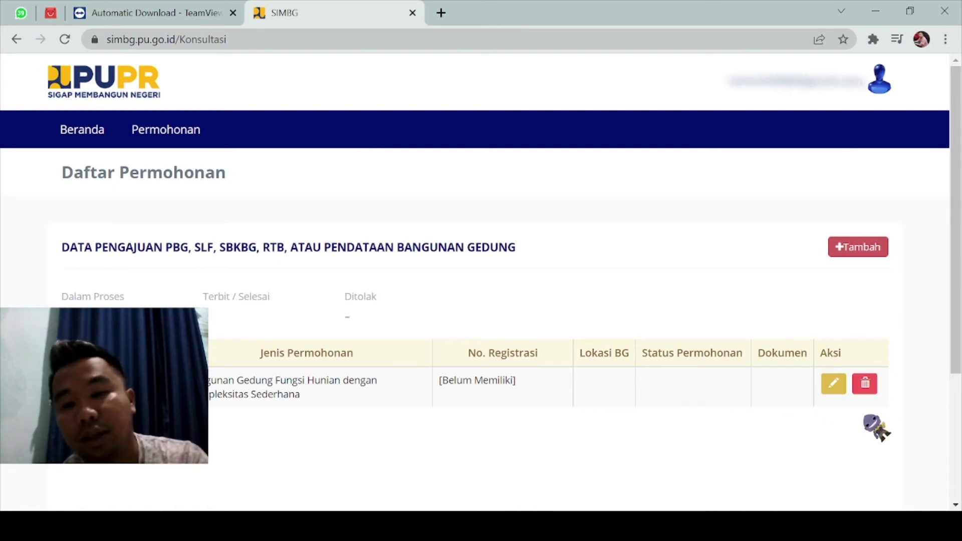
Delete the existing simple residential building application from the Daftar Permohonan list and confirm the deletion
{"action": "left_click", "coordinate": [865, 385]}
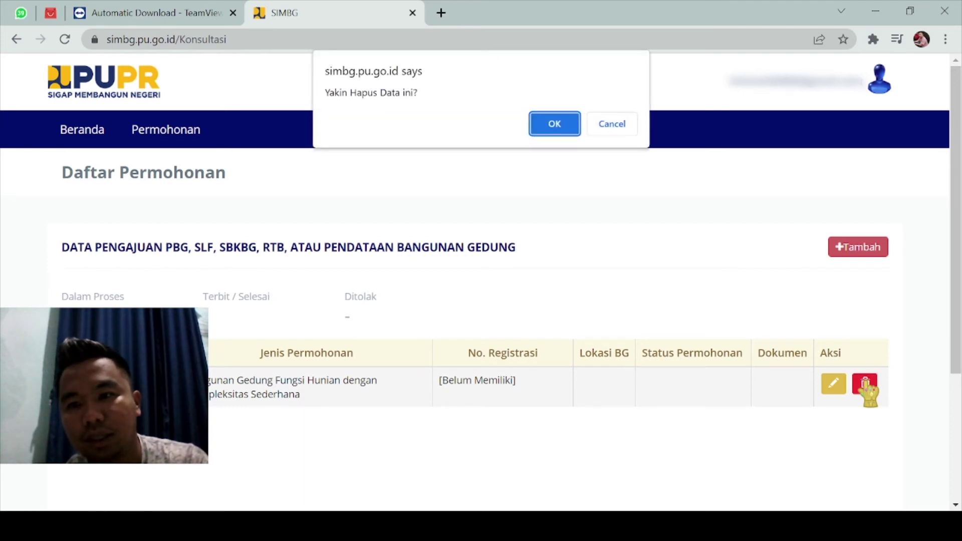
{"action": "left_click", "coordinate": [555, 129]}
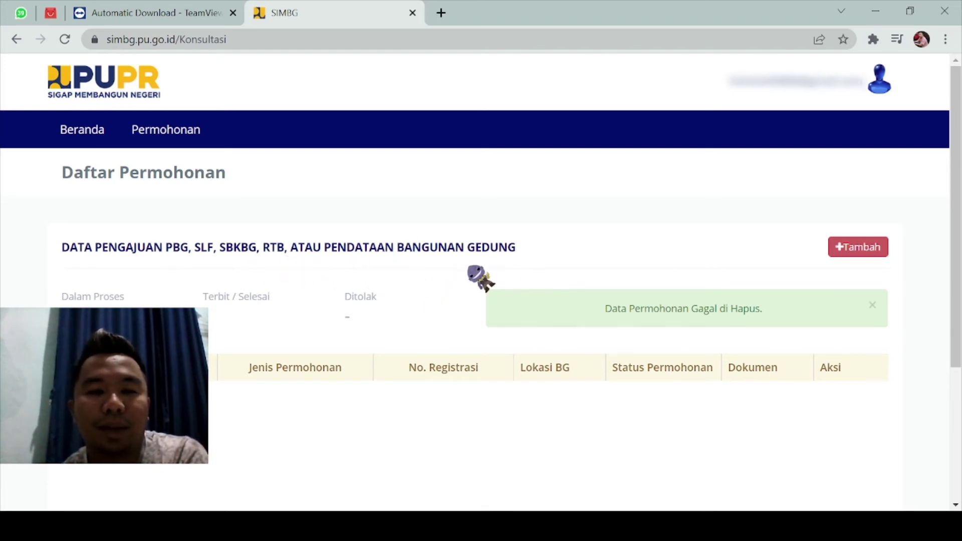
Add a new application with type Bangunan Gedung Baru, function Fungsi Hunian and building type Rumah tinggal tunggal
{"action": "left_click", "coordinate": [858, 248]}
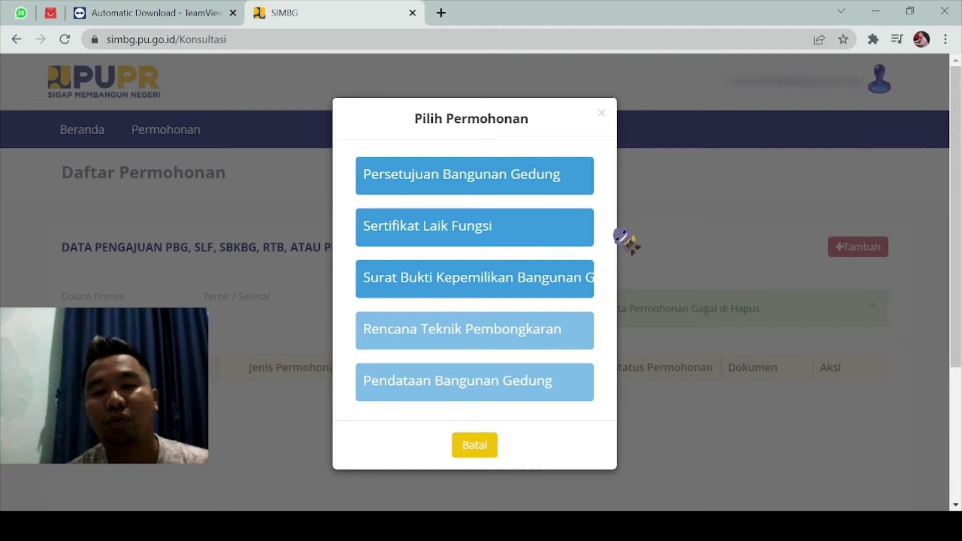
{"action": "left_click", "coordinate": [562, 288]}
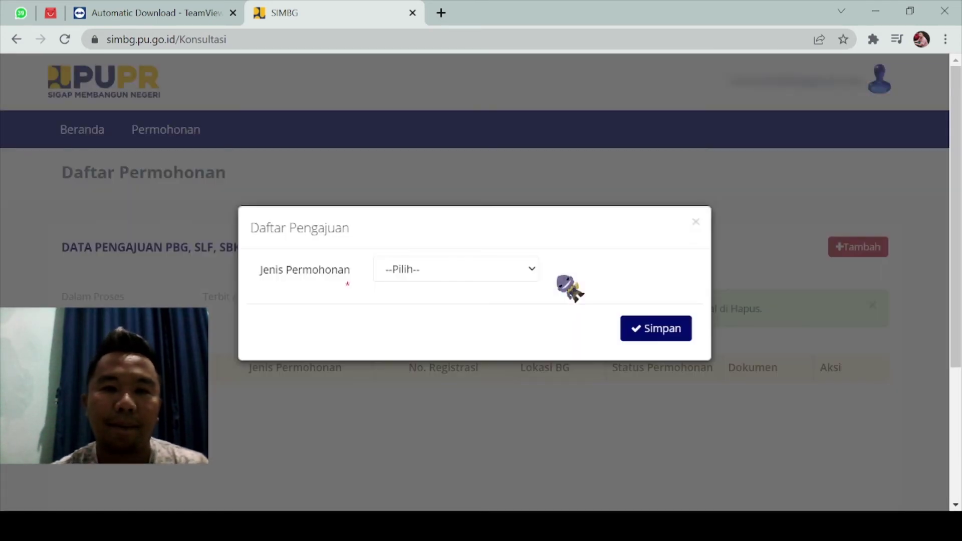
{"action": "left_click", "coordinate": [500, 266]}
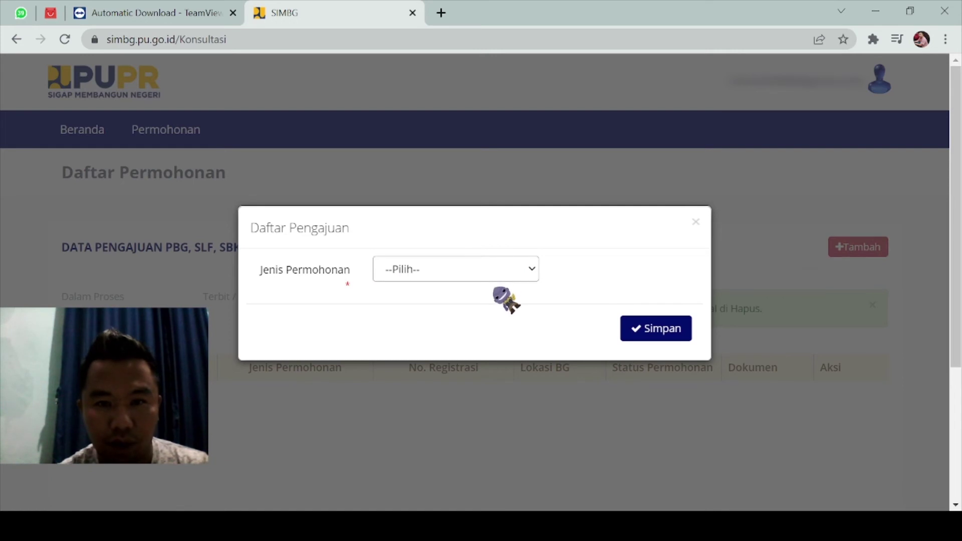
{"action": "left_click", "coordinate": [501, 306]}
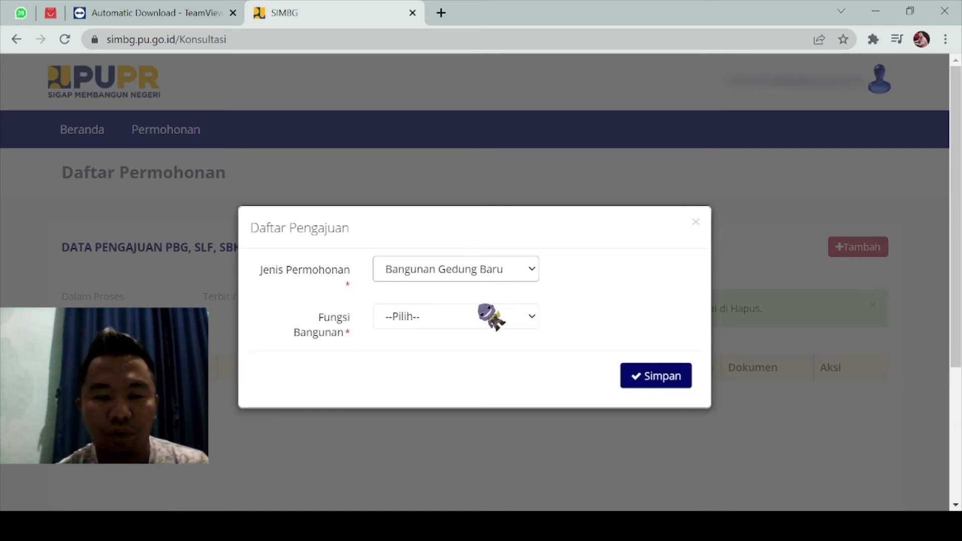
{"action": "left_click", "coordinate": [482, 314]}
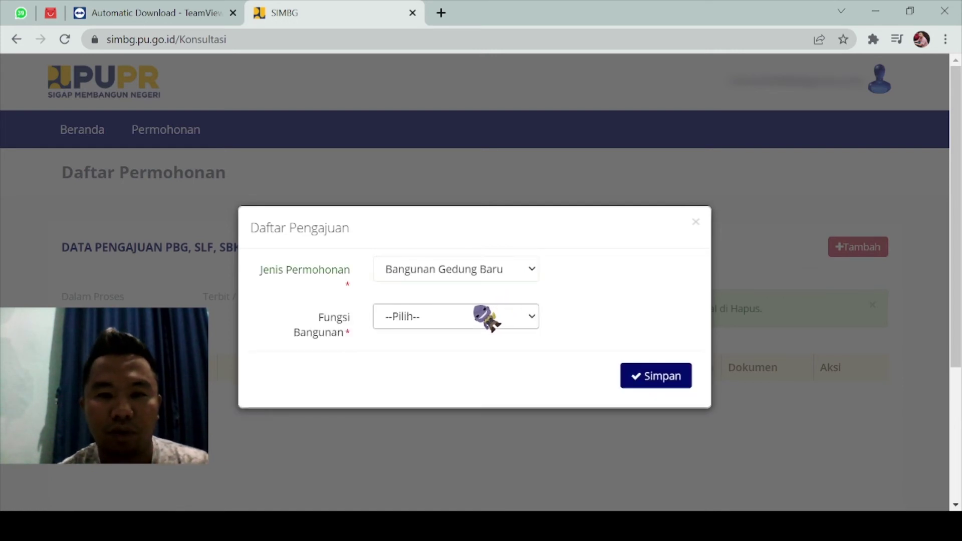
{"action": "left_click", "coordinate": [471, 360]}
{"action": "left_click", "coordinate": [456, 370]}
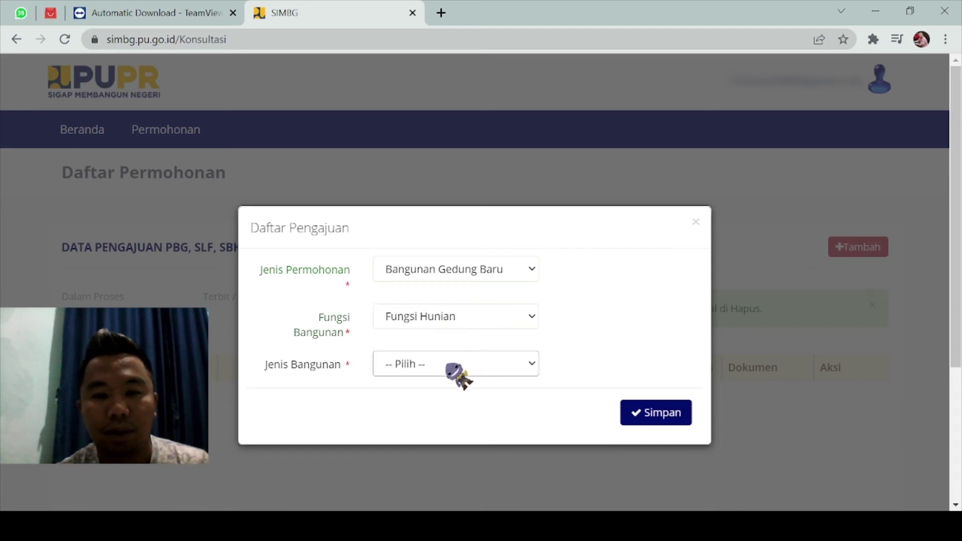
{"action": "left_click", "coordinate": [451, 395]}
Name the building "blok gildea" and set its floor area to 60 m²
{"action": "left_click", "coordinate": [451, 394]}
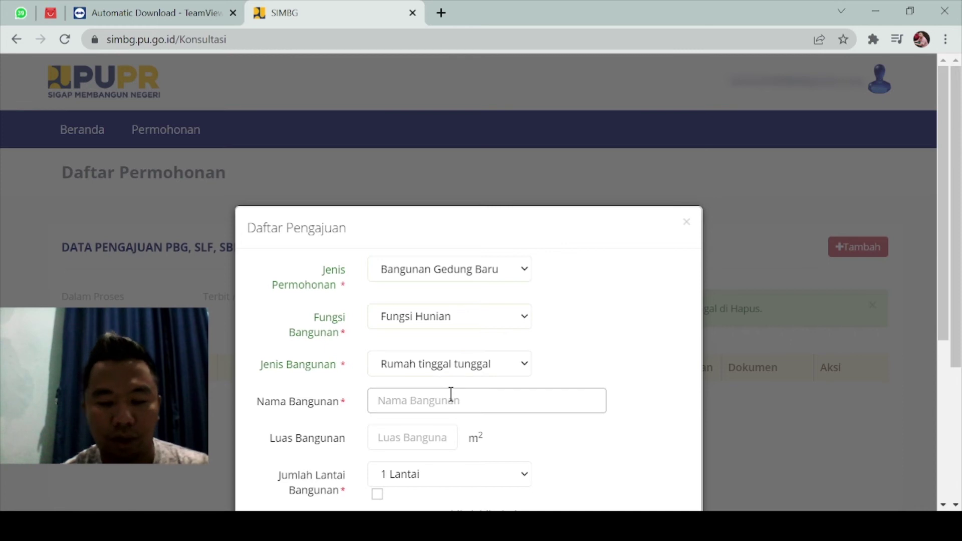
{"action": "type", "text": "blok gildea"}
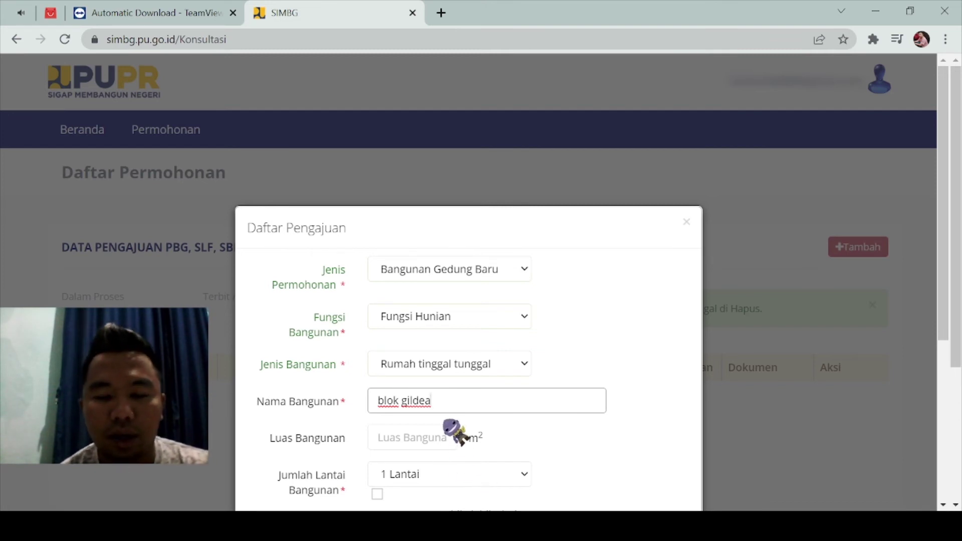
{"action": "left_click", "coordinate": [416, 439]}
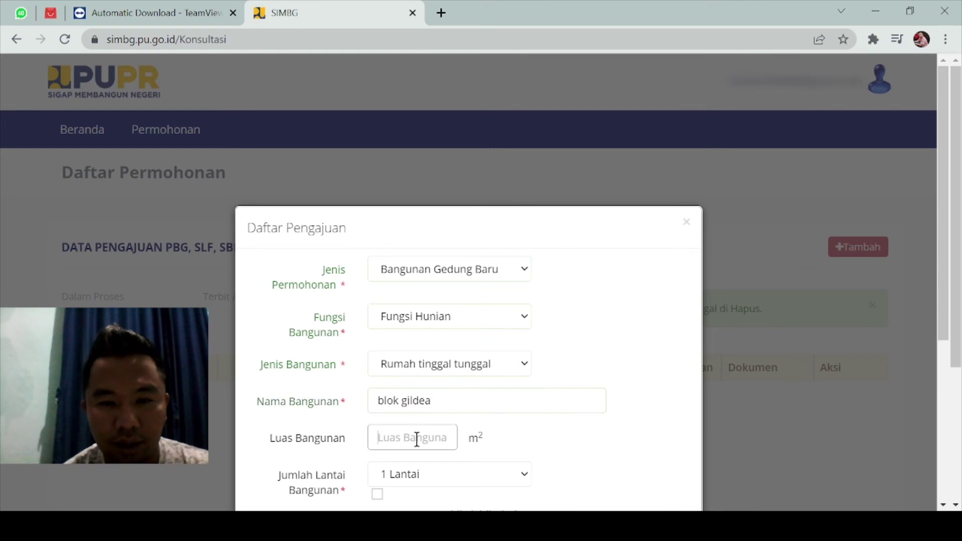
{"action": "type", "text": "60"}
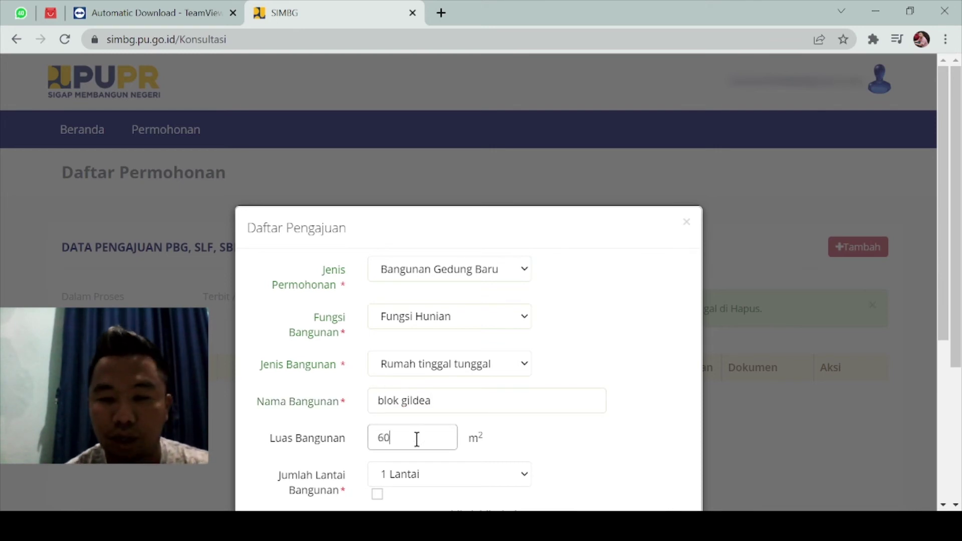
{"action": "left_click", "coordinate": [441, 491]}
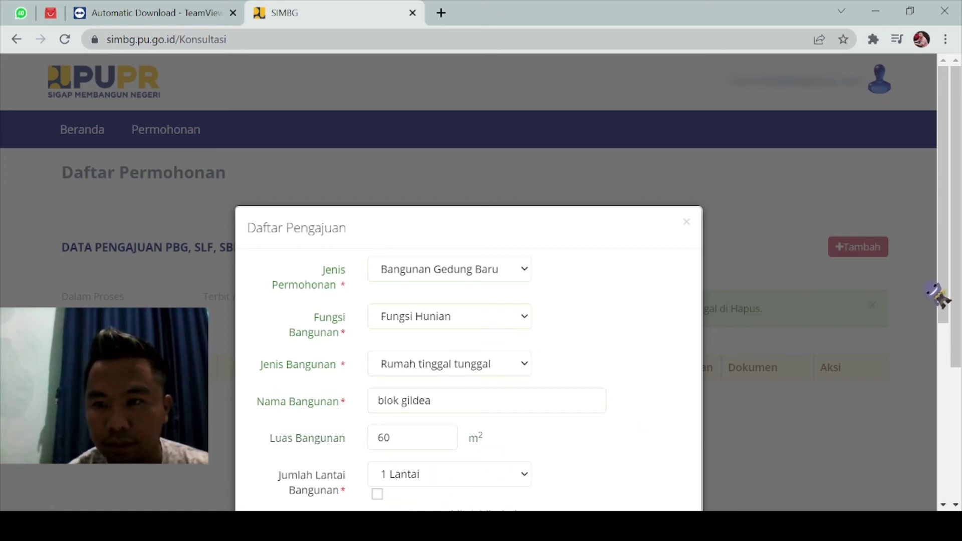
Set the building height to 7 m, keep Disediakan oleh Penyedia Jasa Konstruksi as technical document planner, and save the application
{"action": "left_click_drag", "start_coordinate": [945, 297], "coordinate": [952, 414]}
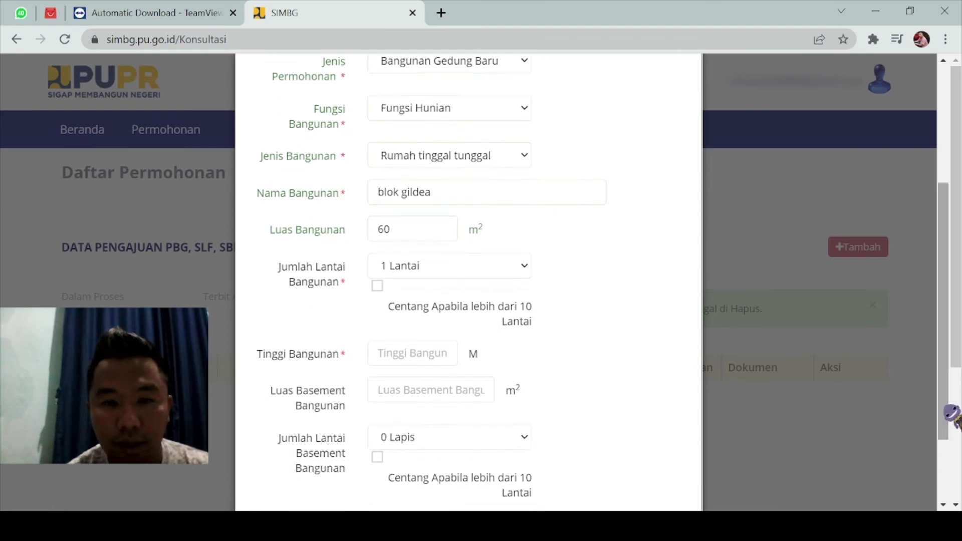
{"action": "left_click", "coordinate": [428, 356]}
{"action": "type", "text": "7"}
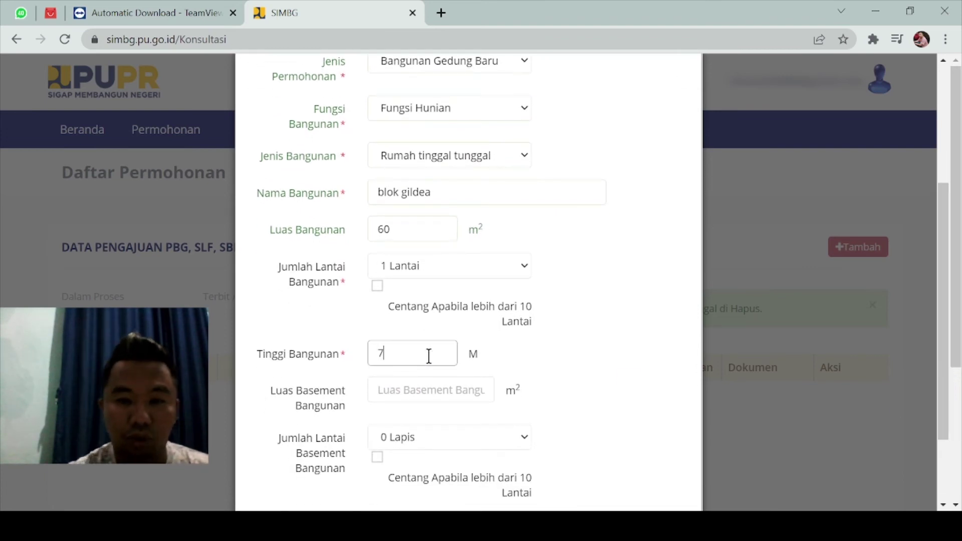
{"action": "left_click_drag", "start_coordinate": [950, 334], "coordinate": [955, 405]}
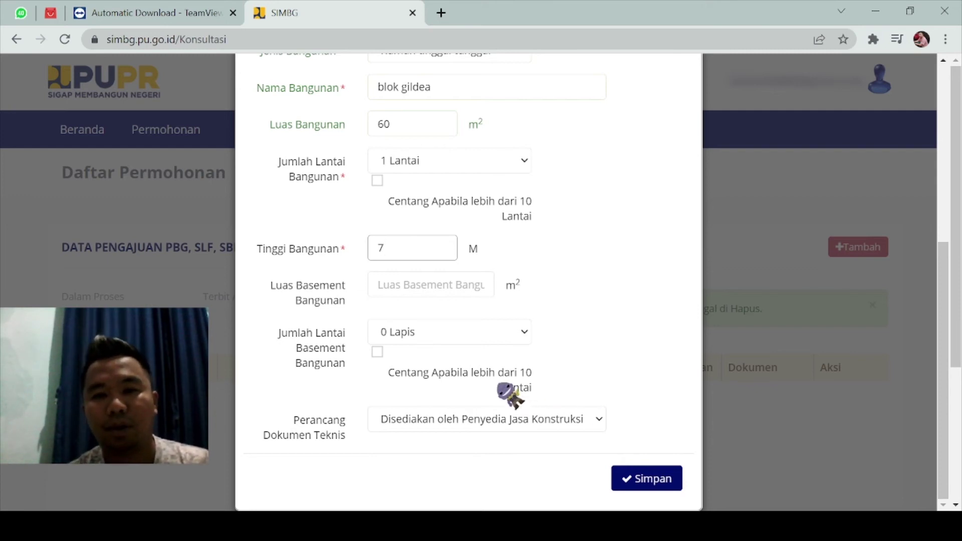
{"action": "left_click", "coordinate": [597, 420]}
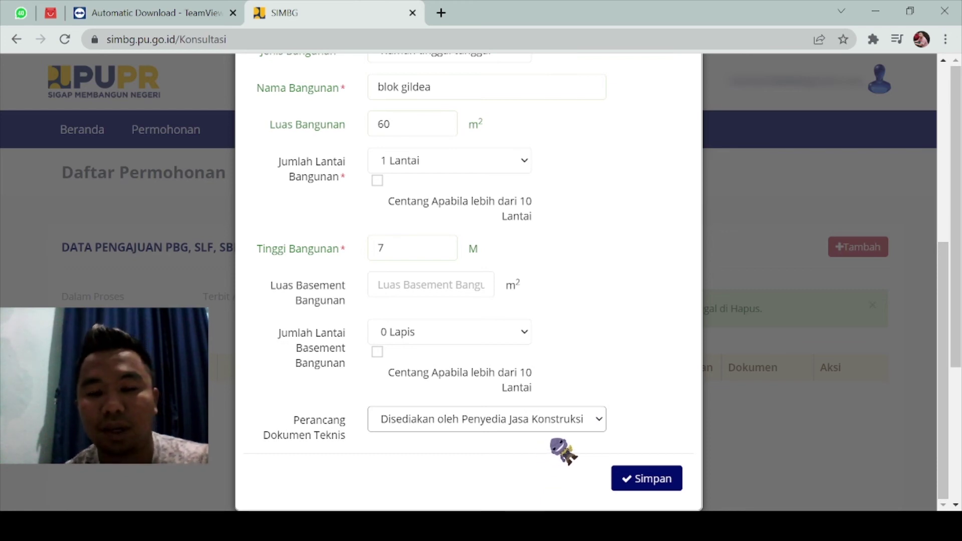
{"action": "left_click", "coordinate": [656, 473]}
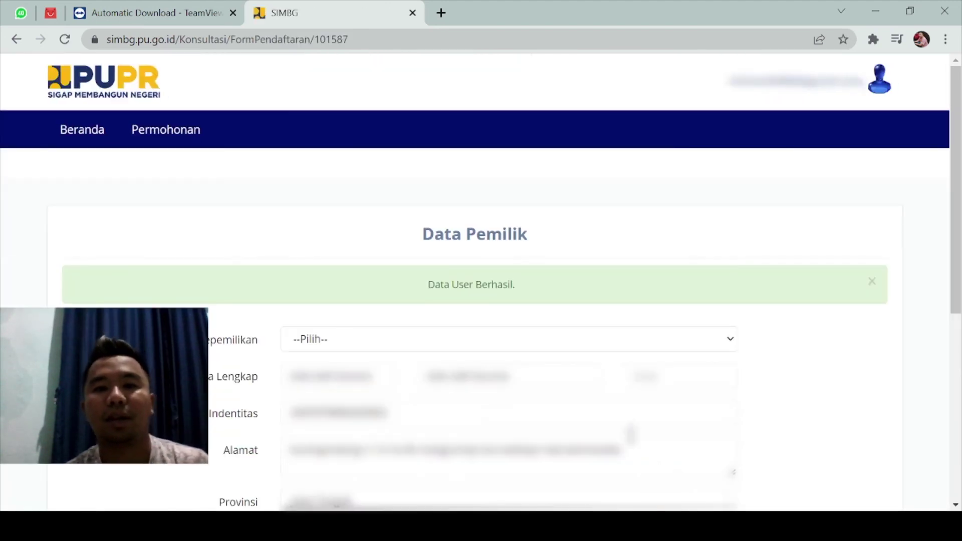
Set the Status Kepemilikan in the owner data to Perorangan/Badan Usaha
{"action": "left_click_drag", "start_coordinate": [957, 296], "coordinate": [958, 369]}
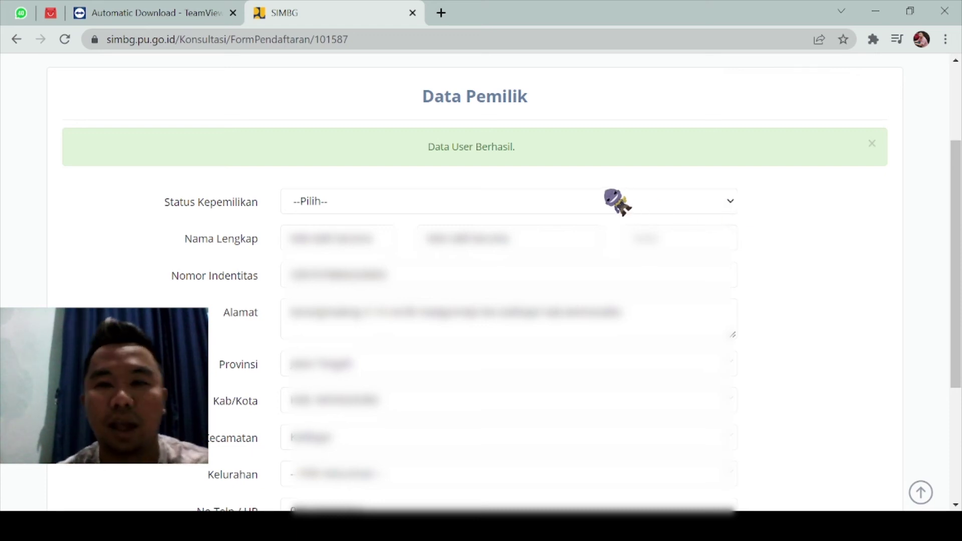
{"action": "left_click", "coordinate": [534, 210]}
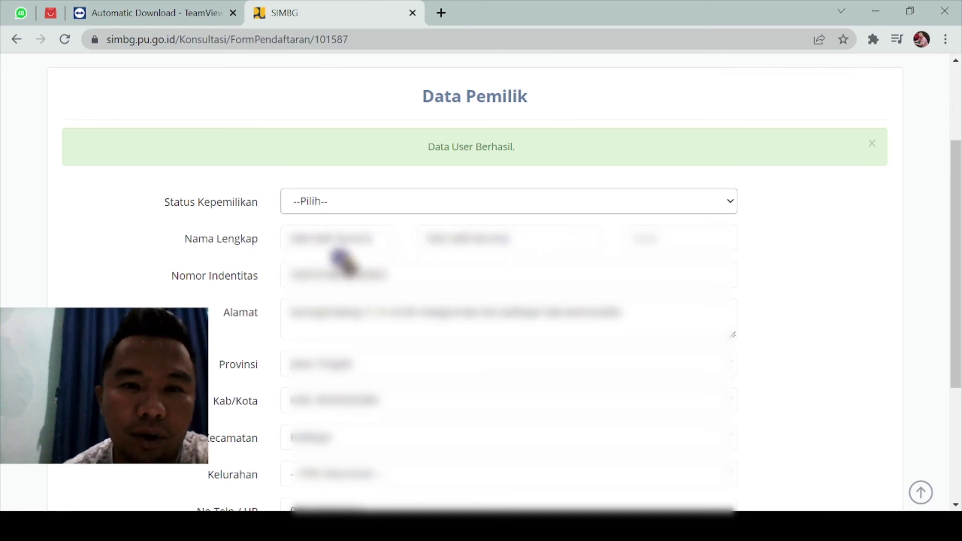
{"action": "key", "text": "Down"}
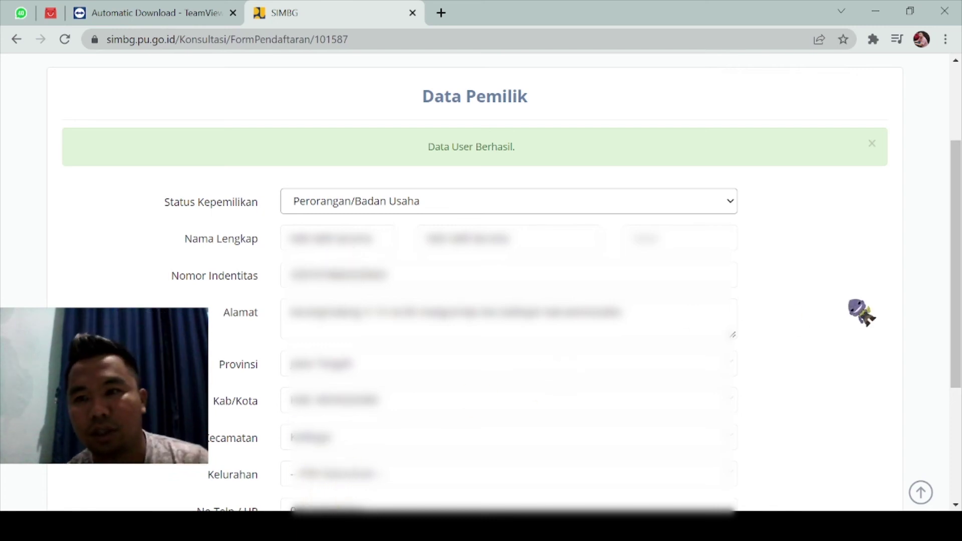
Select the owner's Kelurahan and save the owner data
{"action": "left_click_drag", "start_coordinate": [957, 309], "coordinate": [957, 345]}
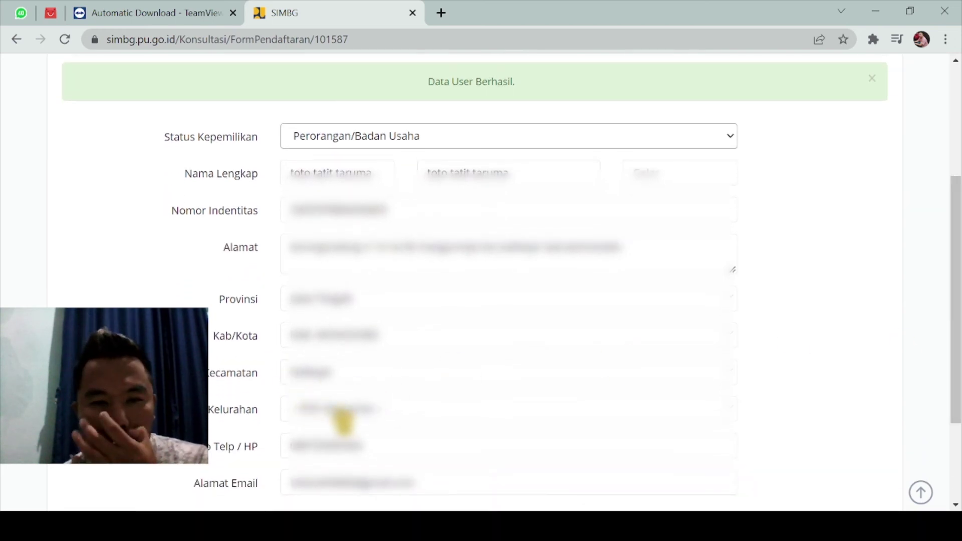
{"action": "left_click", "coordinate": [346, 410]}
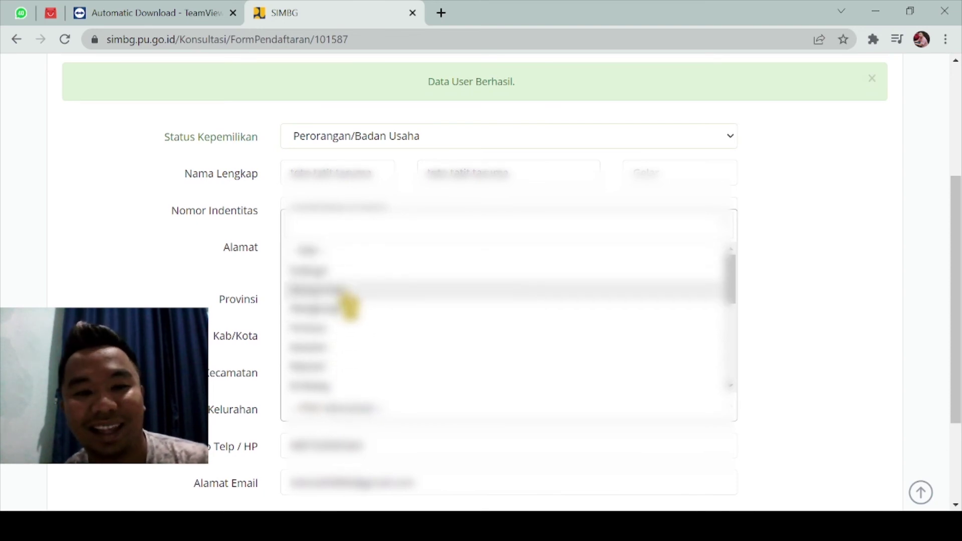
{"action": "left_click", "coordinate": [345, 290]}
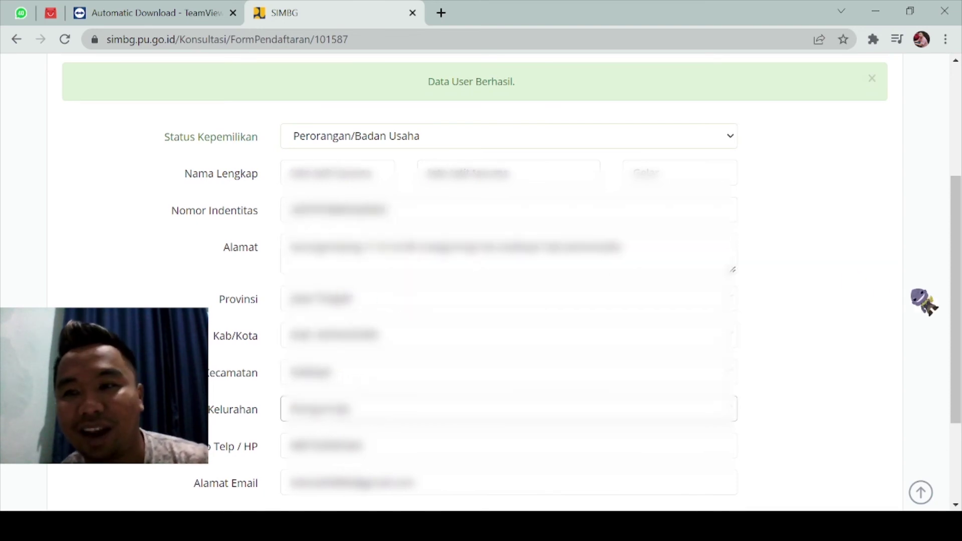
{"action": "scroll", "coordinate": [957, 285], "scroll_direction": "down", "scroll_amount": 3}
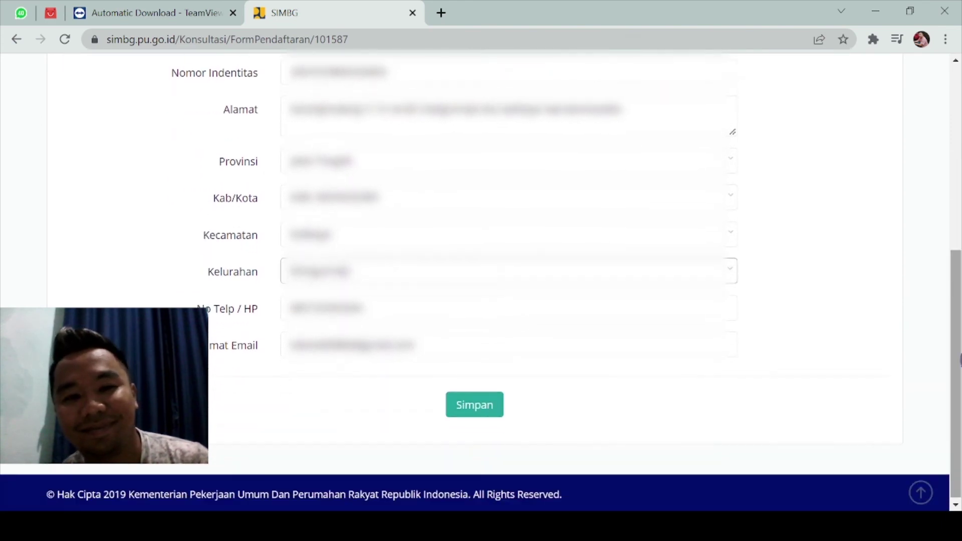
{"action": "left_click", "coordinate": [459, 413]}
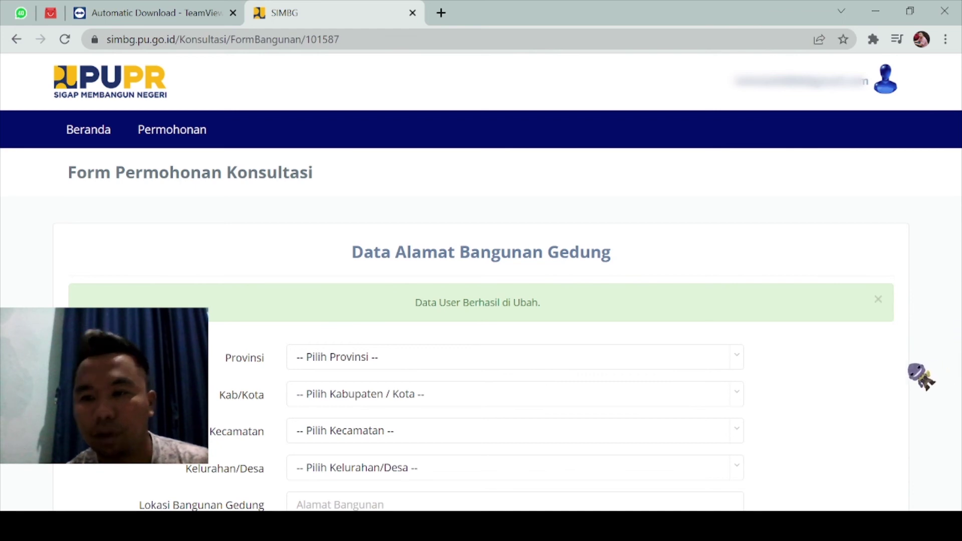
Set the Provinsi of the building address to Jawa Tengah
{"action": "left_click", "coordinate": [343, 360]}
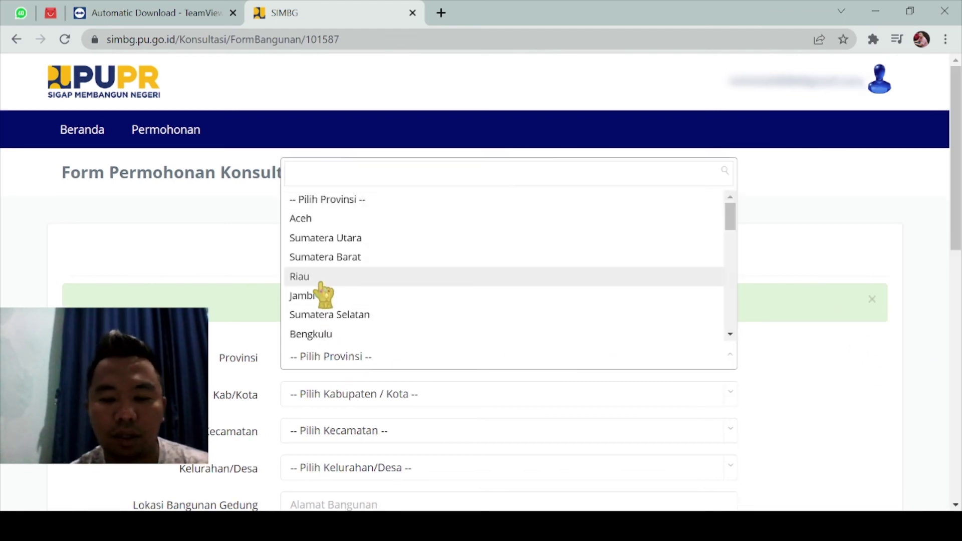
{"action": "type", "text": "jaw"}
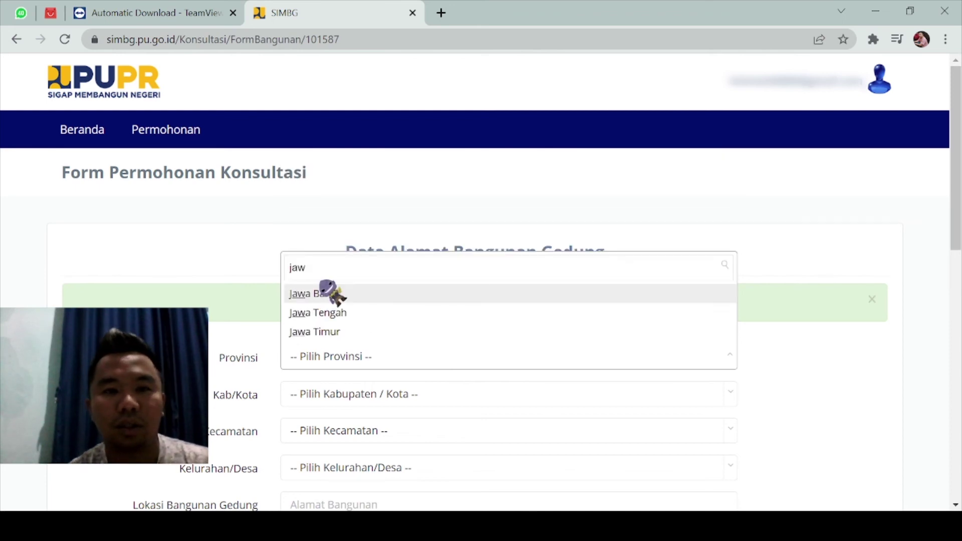
{"action": "left_click", "coordinate": [326, 313]}
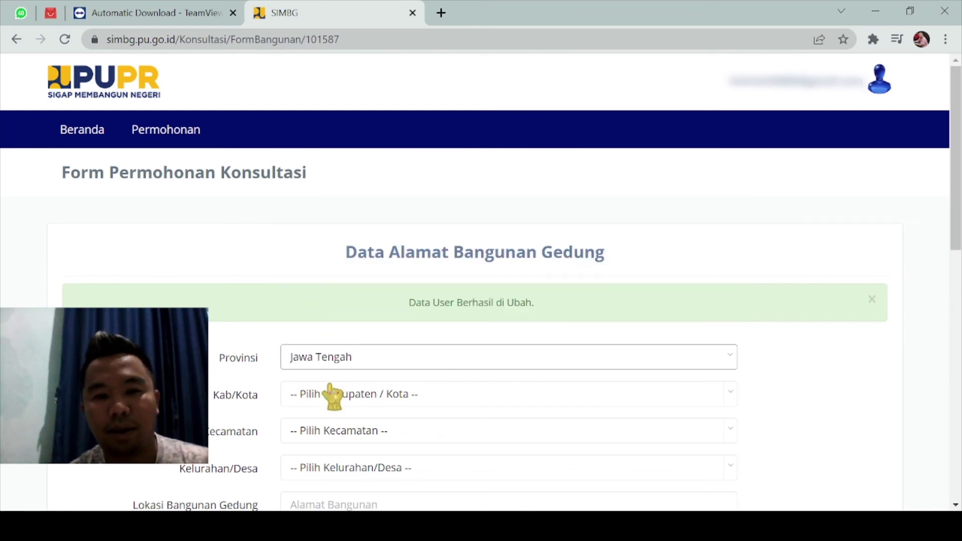
Try to find wonosobo as the Kab/Kota of the building address
{"action": "left_click", "coordinate": [339, 400]}
{"action": "type", "text": "w"}
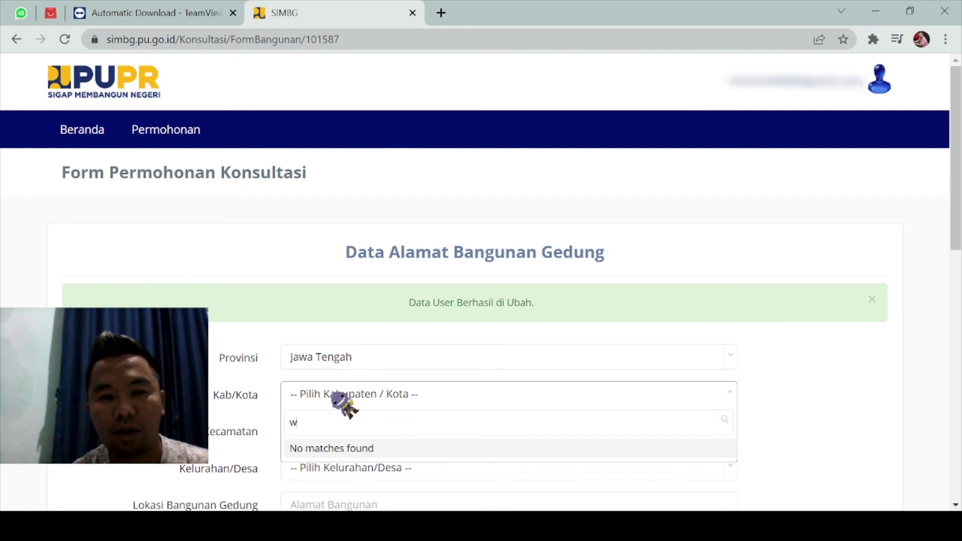
{"action": "type", "text": "ono"}
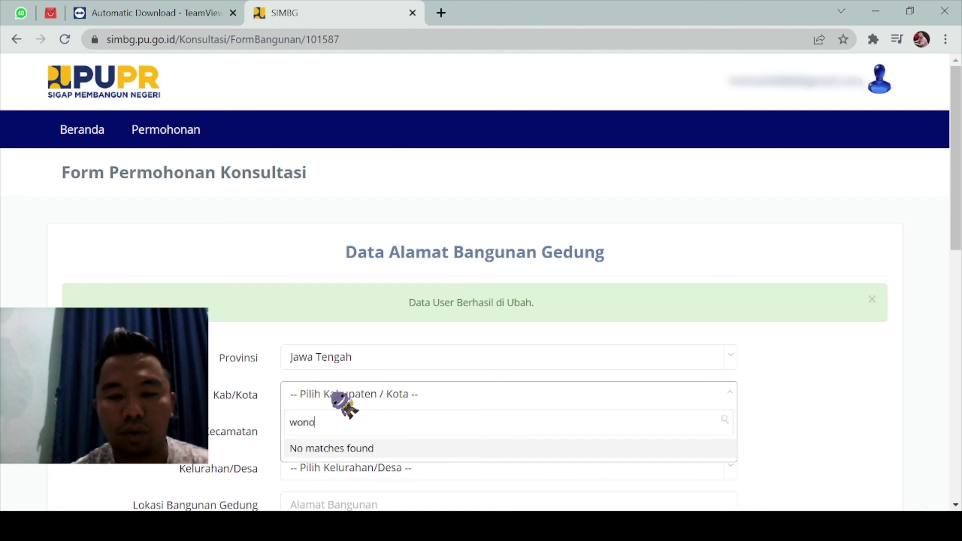
{"action": "type", "text": "sobo"}
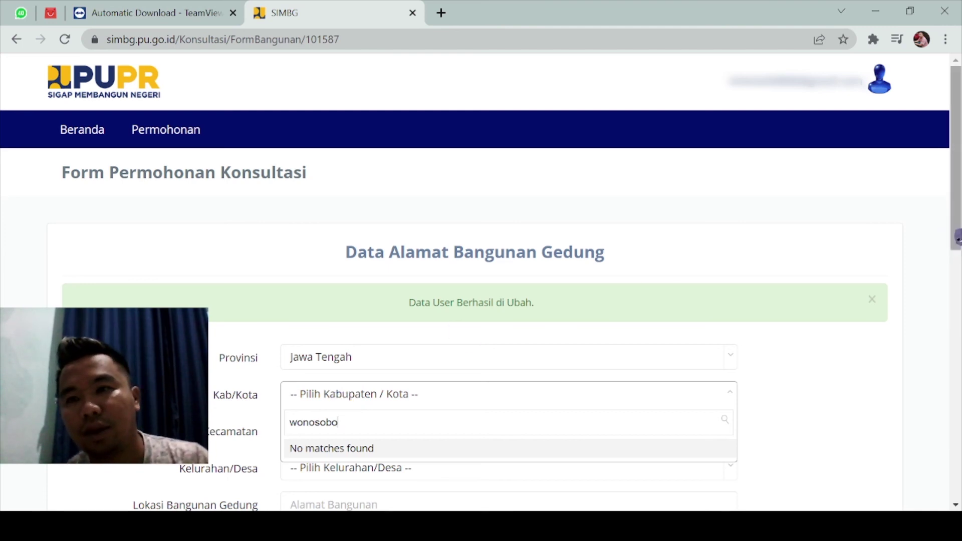
{"action": "scroll", "coordinate": [948, 243], "scroll_direction": "down", "scroll_amount": 5}
{"action": "scroll", "coordinate": [948, 243], "scroll_direction": "down", "scroll_amount": 7}
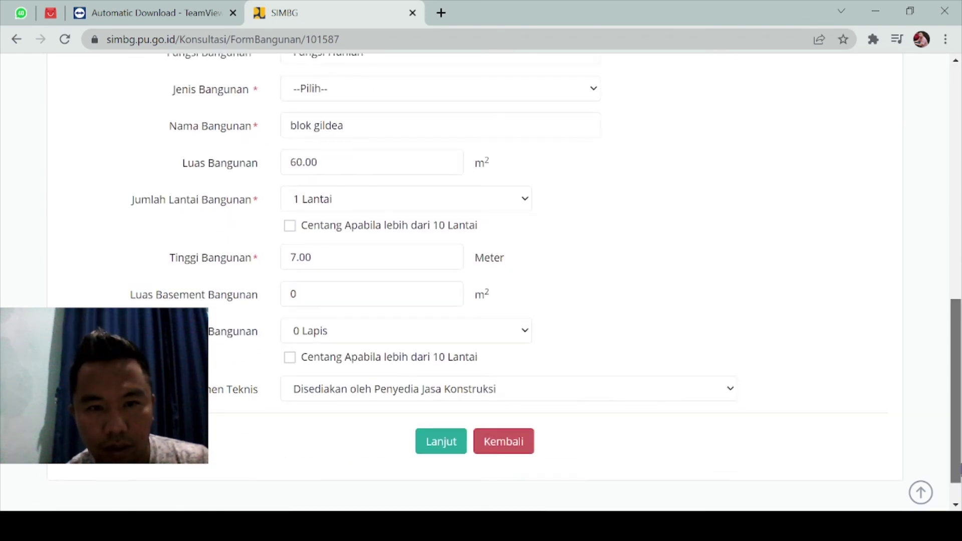
{"action": "scroll", "coordinate": [956, 346], "scroll_direction": "up", "scroll_amount": 6}
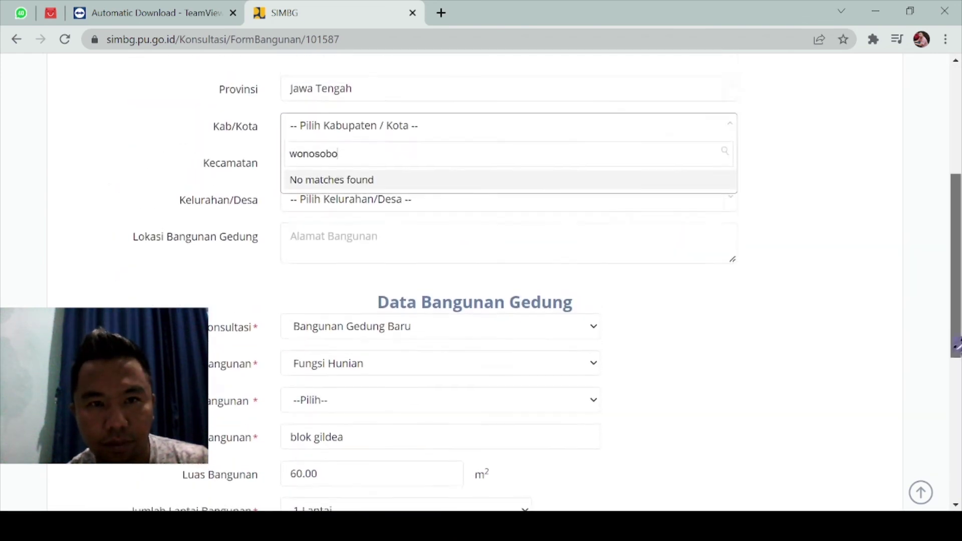
{"action": "scroll", "coordinate": [955, 346], "scroll_direction": "up", "scroll_amount": 1}
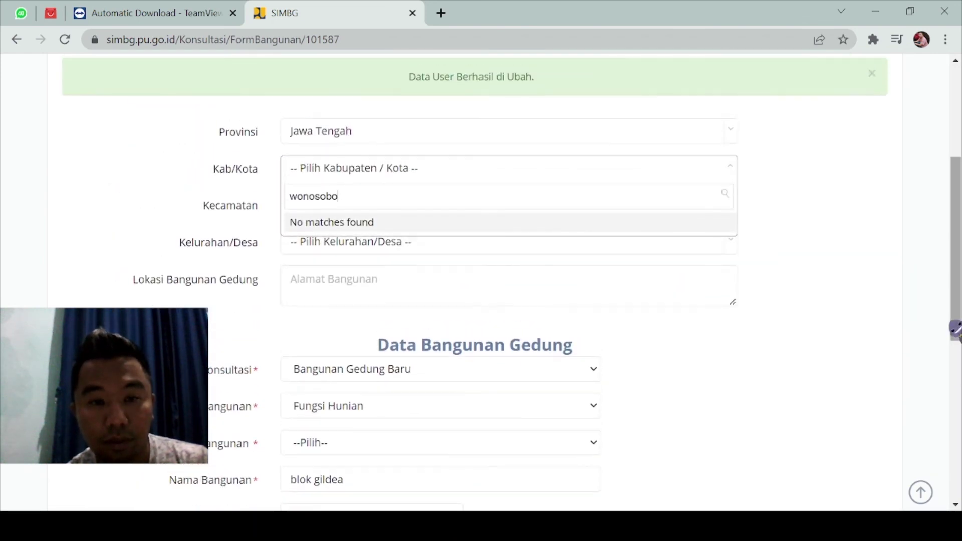
{"action": "left_click", "coordinate": [495, 263]}
Check the Kecamatan and Kelurahan/Desa options of the building address and review the remaining building data
{"action": "left_click", "coordinate": [359, 204]}
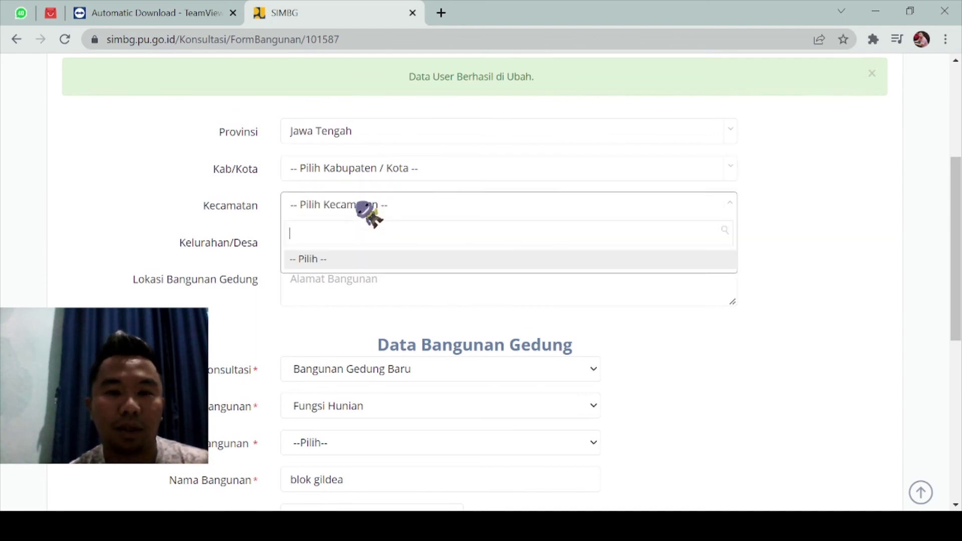
{"action": "left_click", "coordinate": [499, 315]}
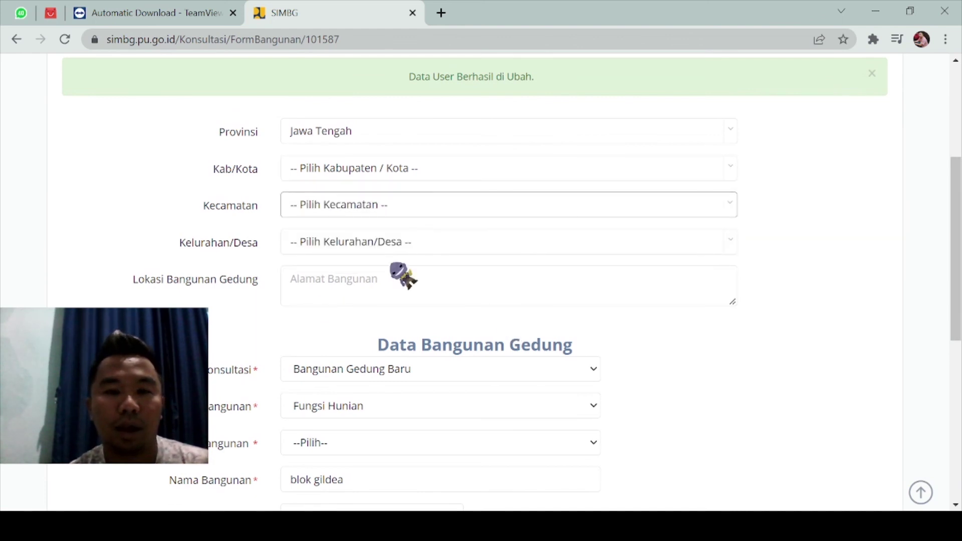
{"action": "left_click", "coordinate": [382, 244]}
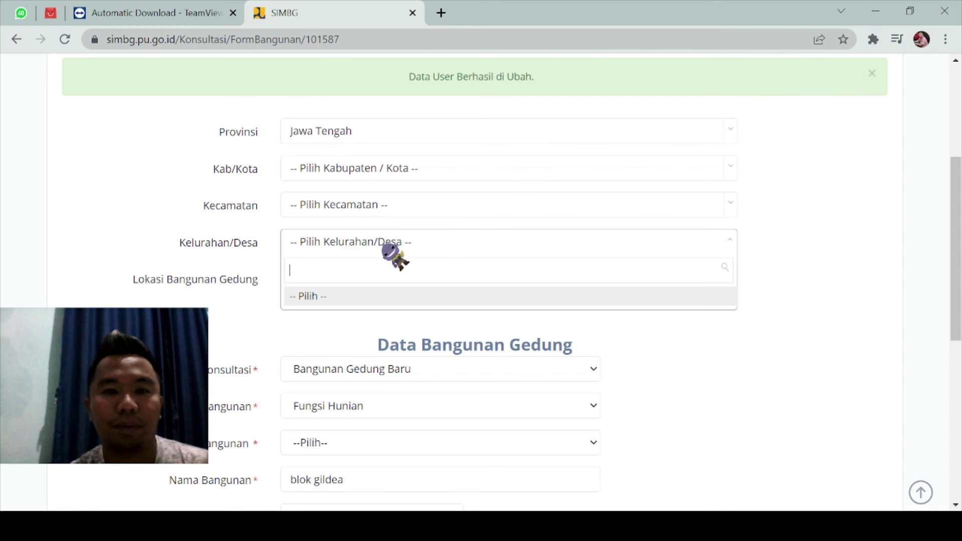
{"action": "left_click", "coordinate": [294, 339]}
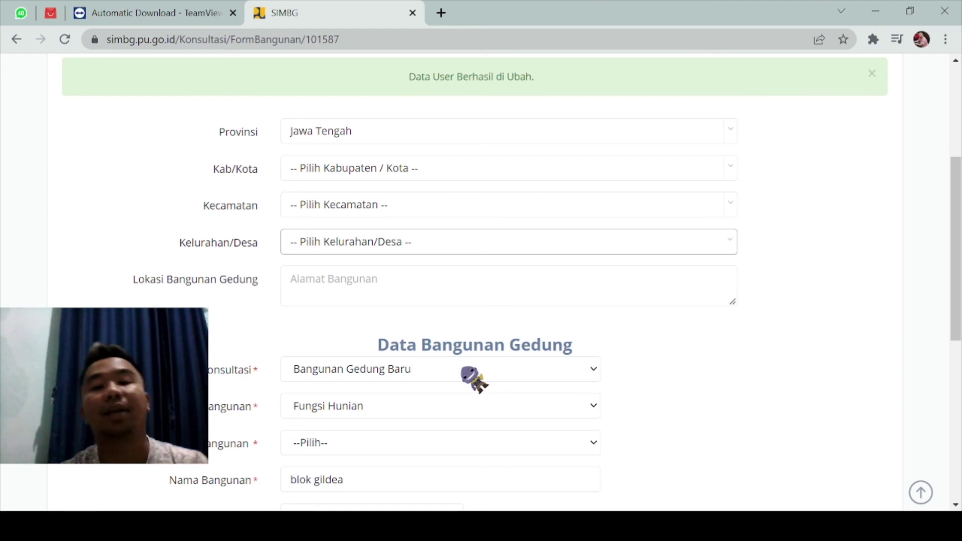
{"action": "left_click", "coordinate": [957, 372]}
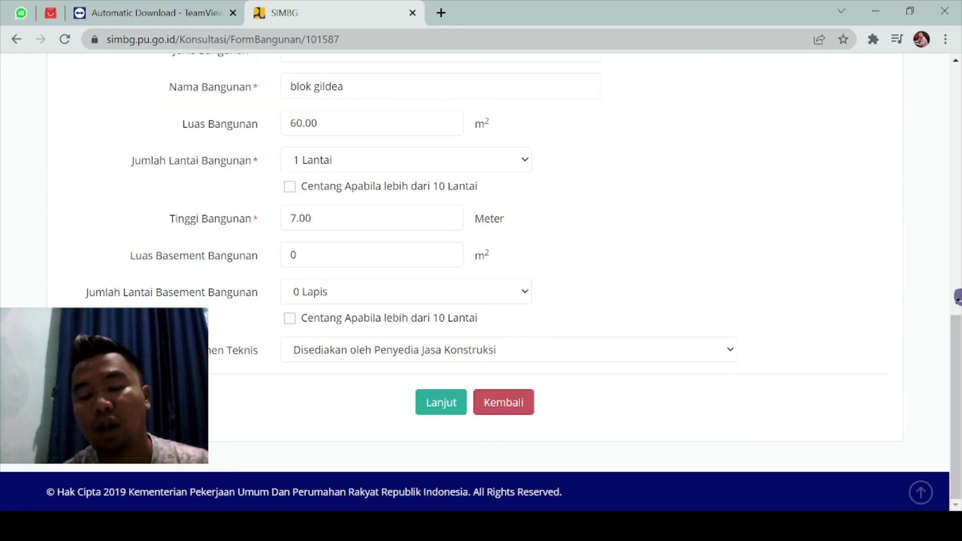